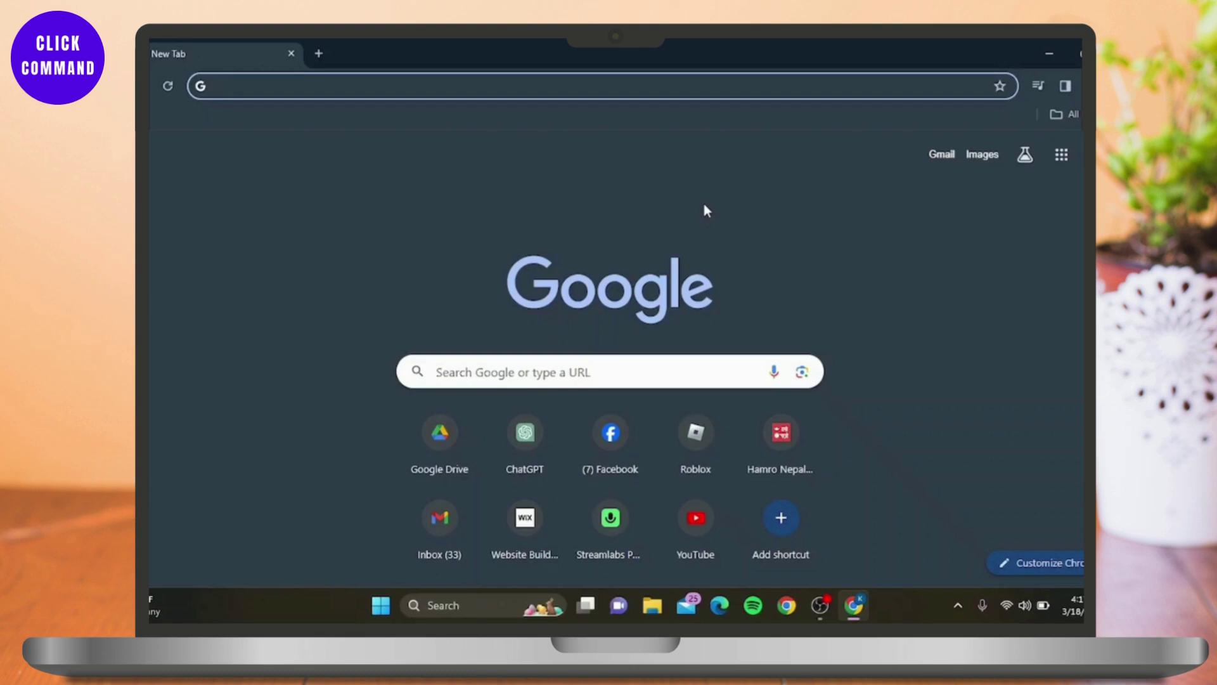
# Open Manage your Google Account from the profile avatar menu
pyautogui.scroll(-1, 704, 205)
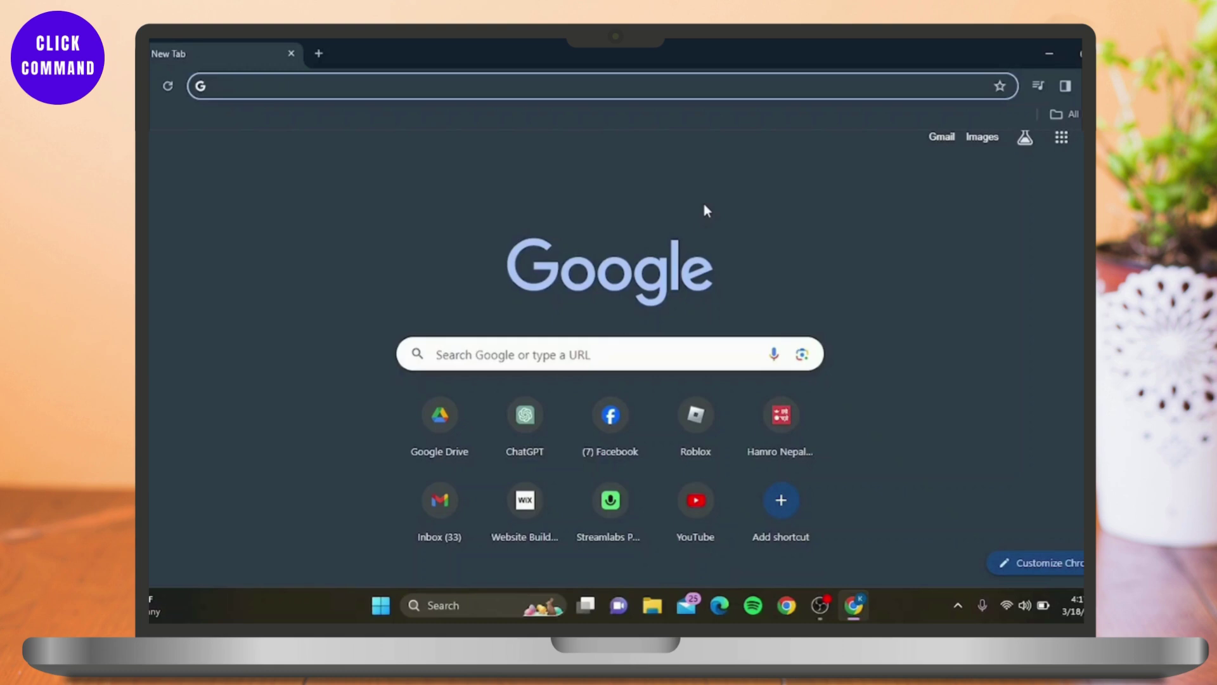
pyautogui.scroll(1, 705, 209)
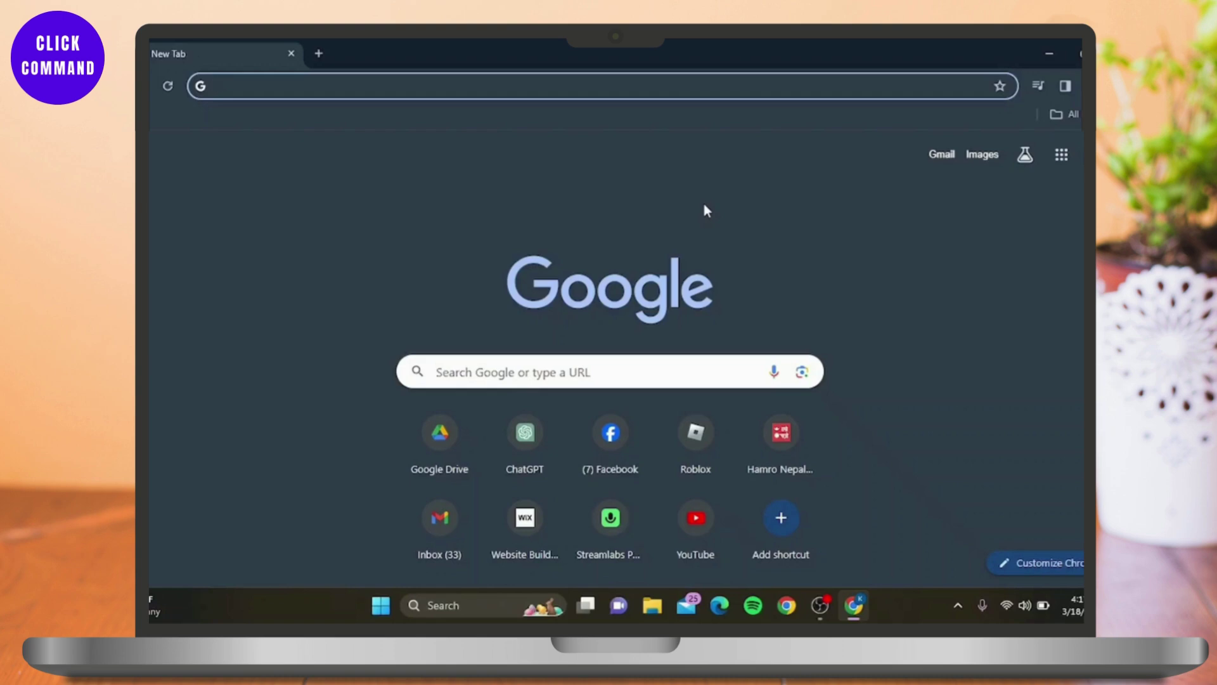
pyautogui.scroll(-1, 705, 209)
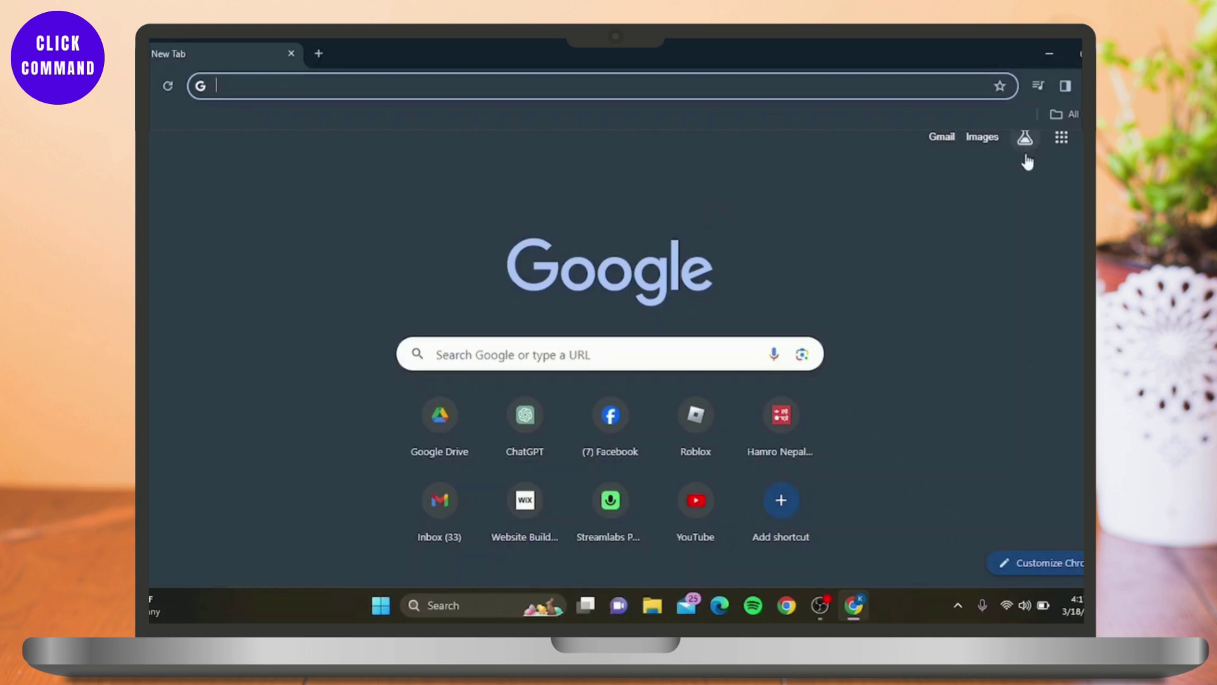
pyautogui.scroll(1, 1027, 162)
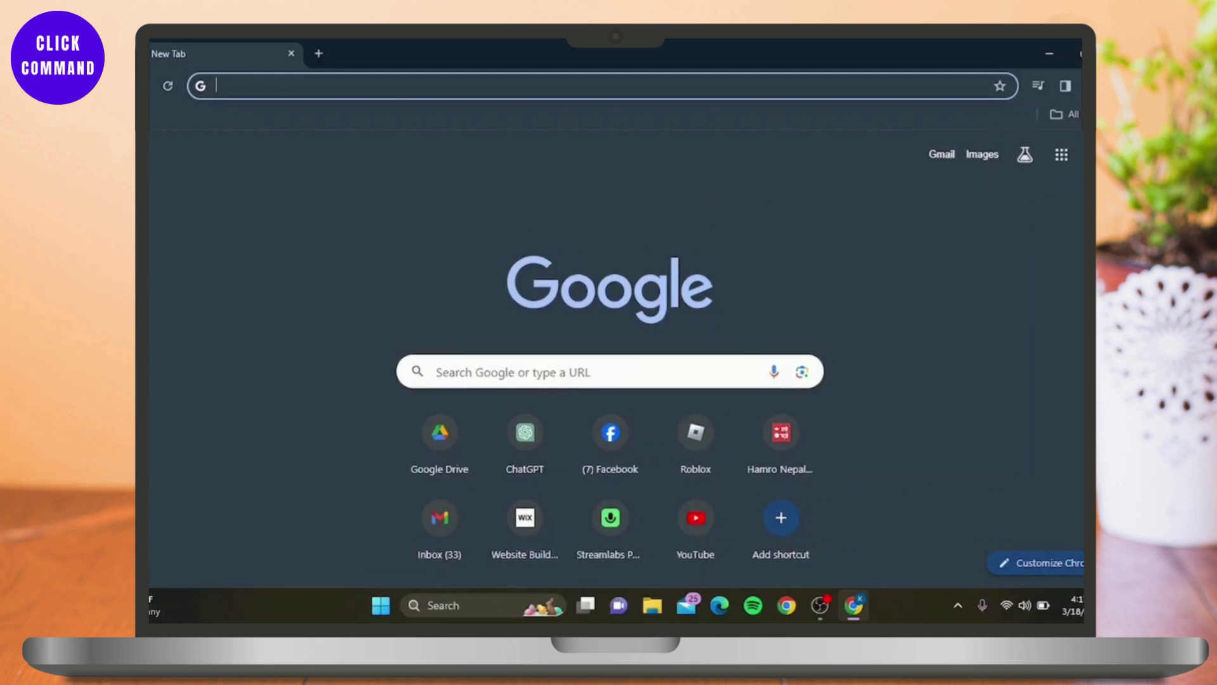
pyautogui.scroll(-1, 706, 209)
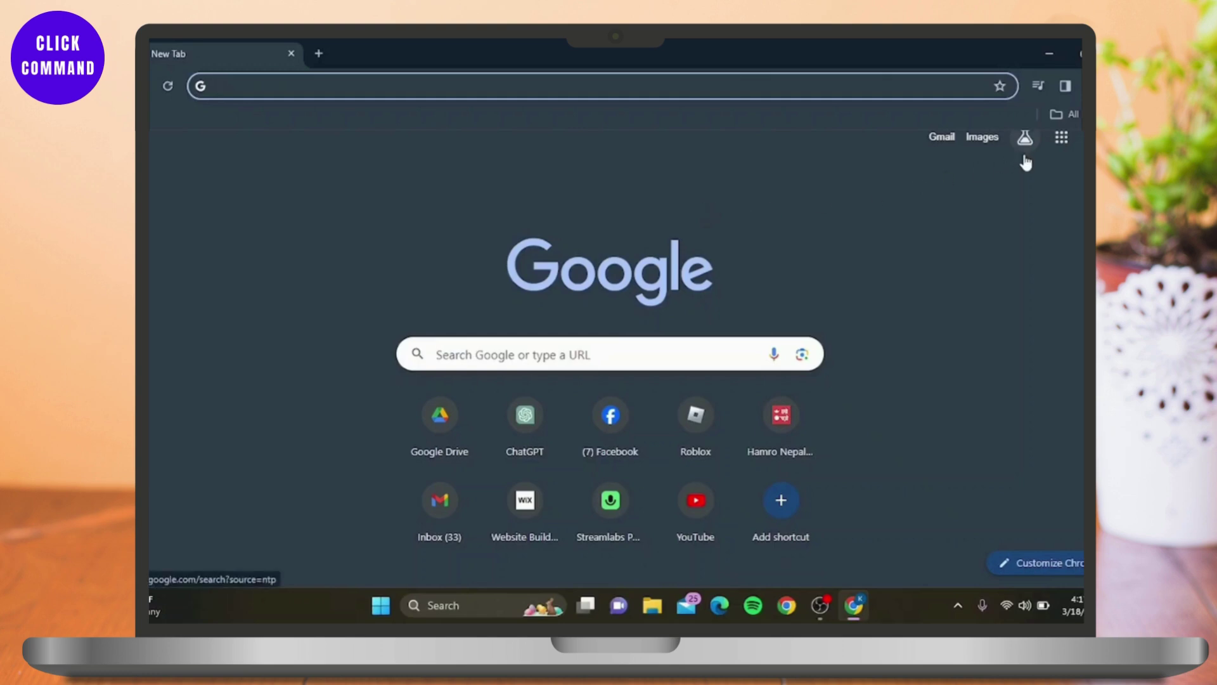
pyautogui.scroll(1, 1022, 159)
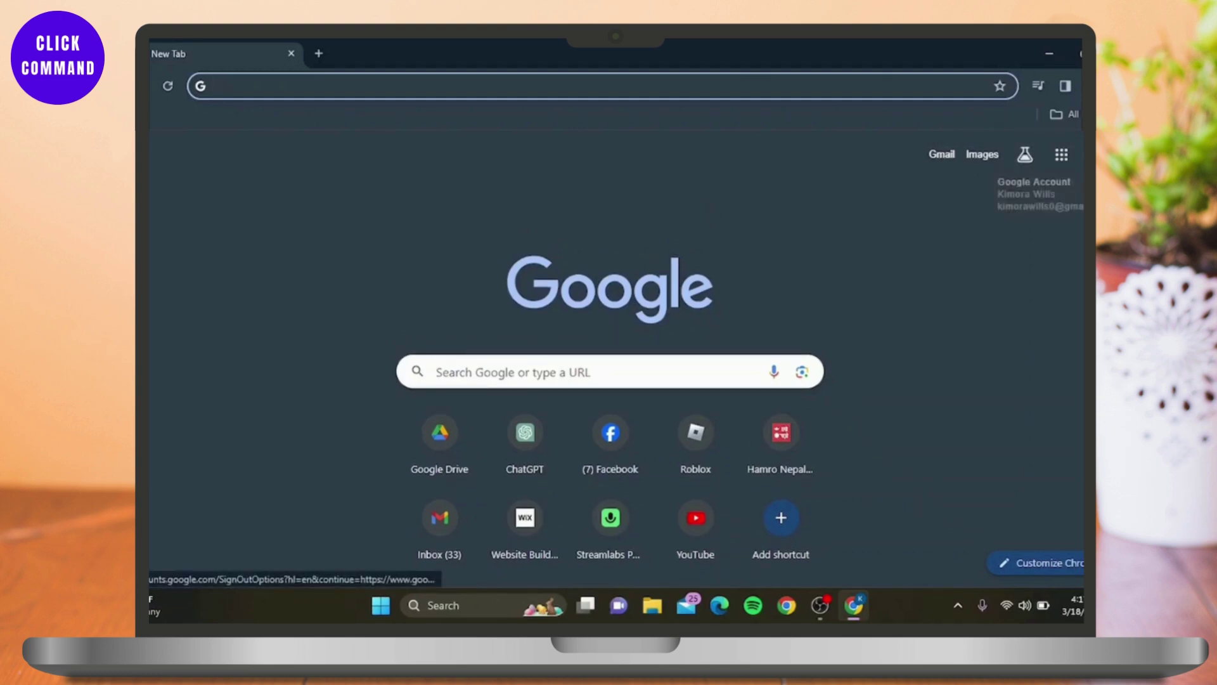
pyautogui.click(1087, 155)
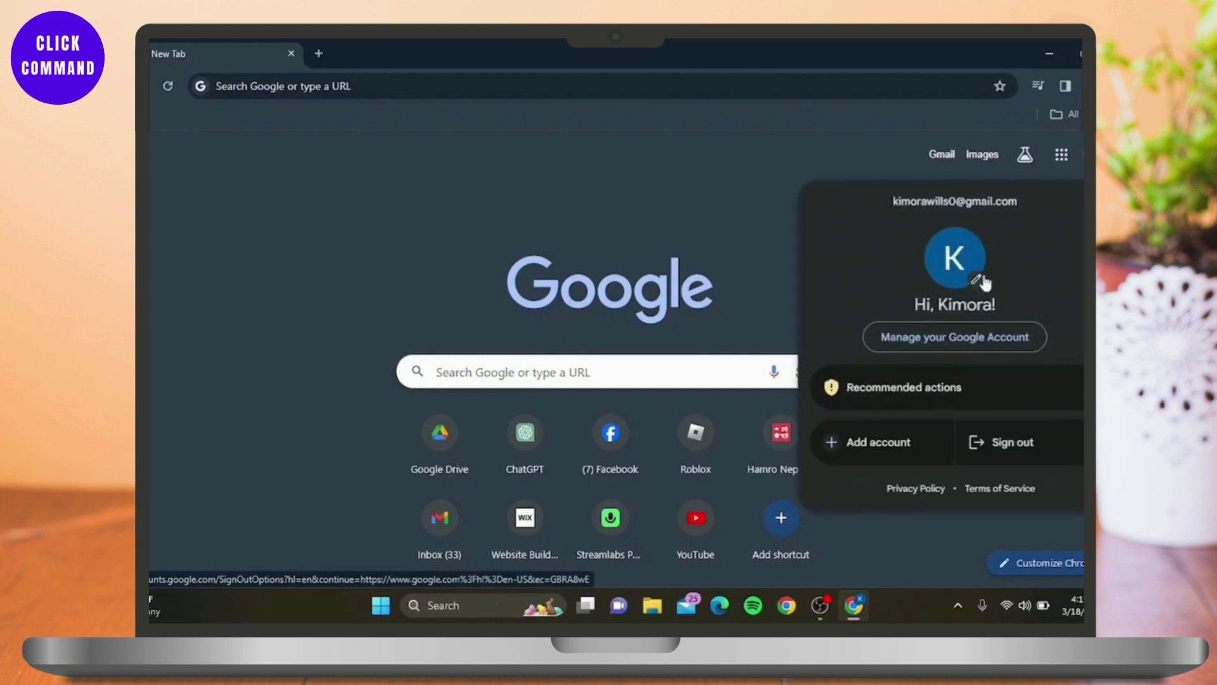
pyautogui.click(975, 336)
# Go to the Security section and open the 2-Step Verification settings
pyautogui.click(168, 286)
pyautogui.scroll(-8, 522, 313)
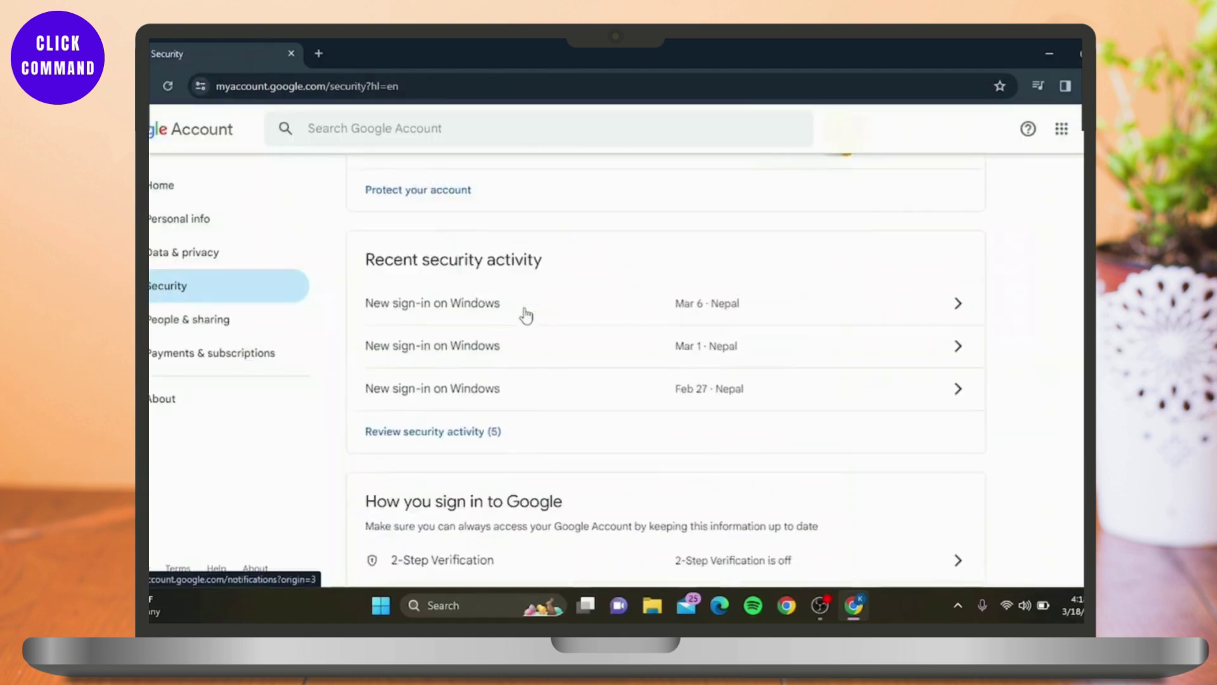
pyautogui.scroll(-3, 525, 315)
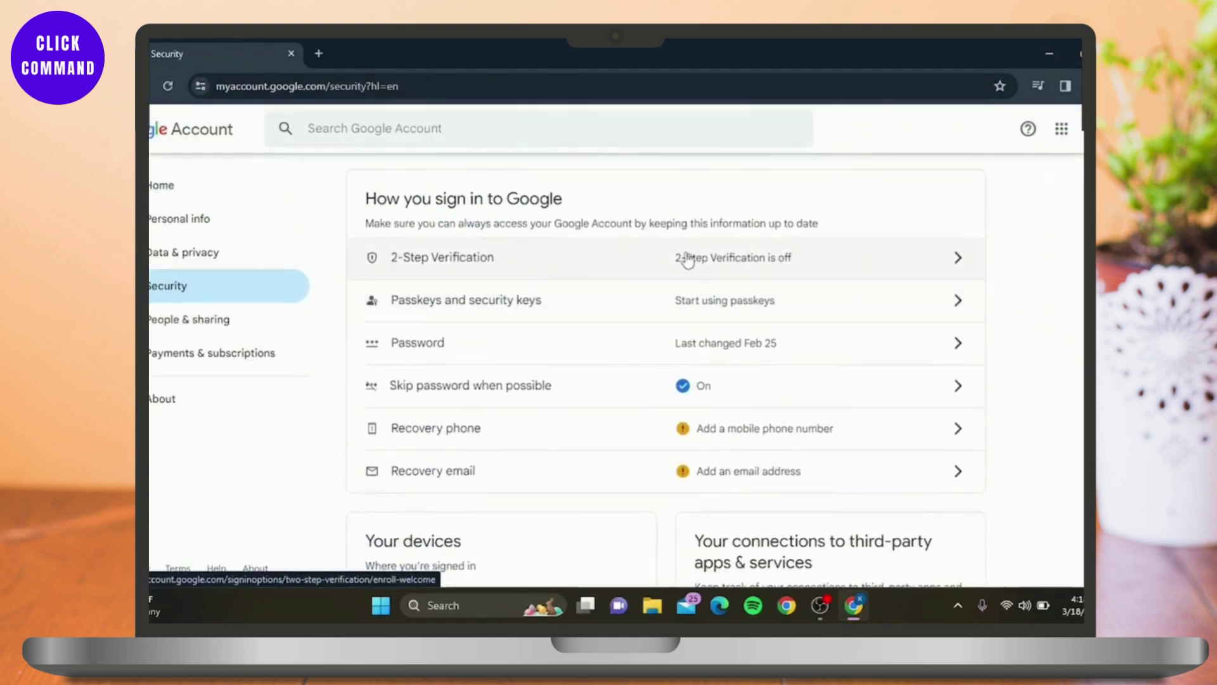
pyautogui.click(767, 274)
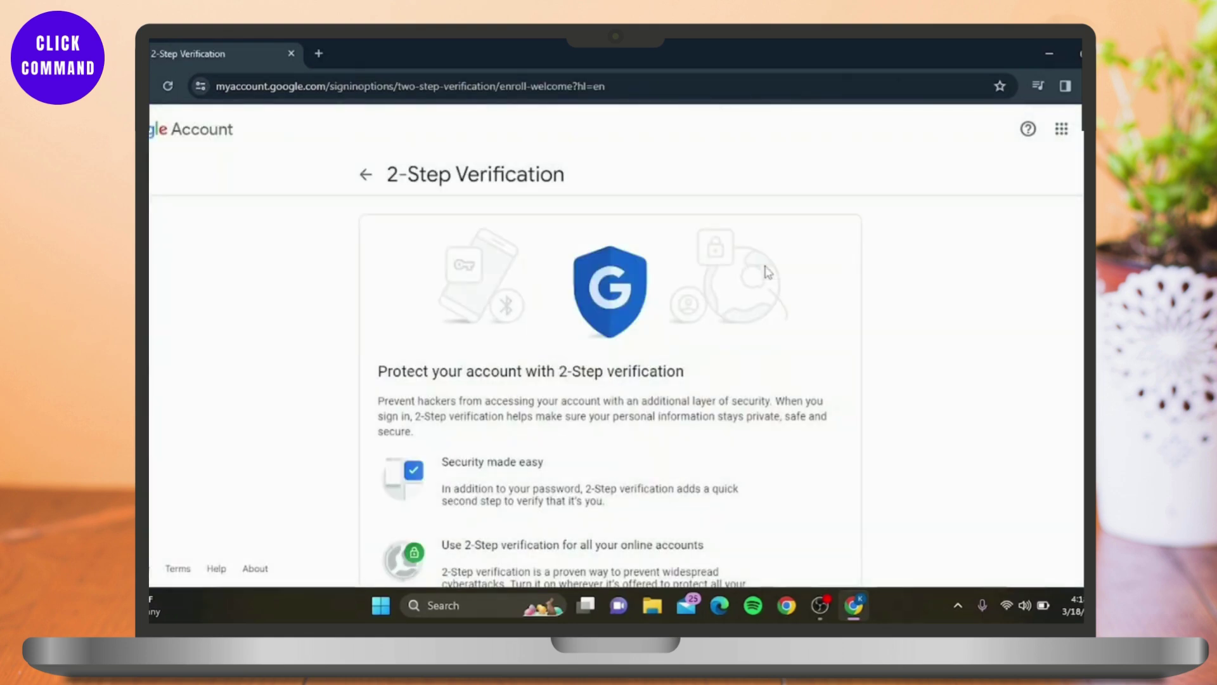
pyautogui.scroll(-3, 768, 272)
# Start 2-Step Verification setup and confirm identity with the account password
pyautogui.click(786, 560)
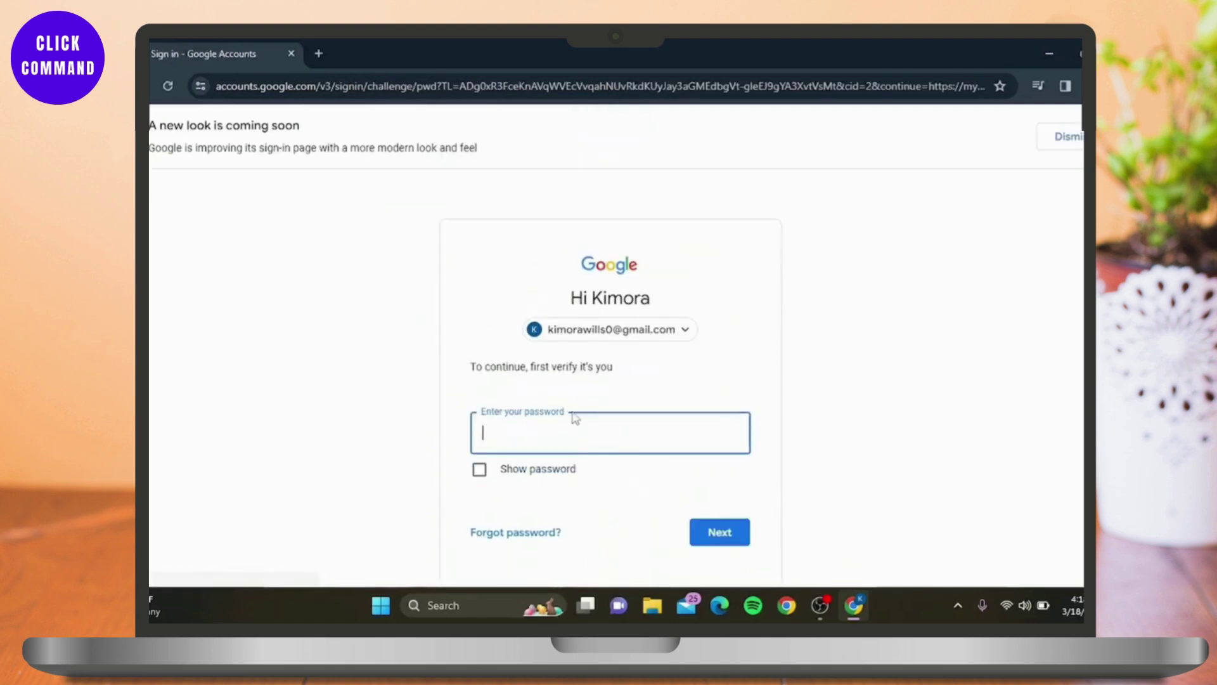
pyautogui.write('************')
pyautogui.click(701, 526)
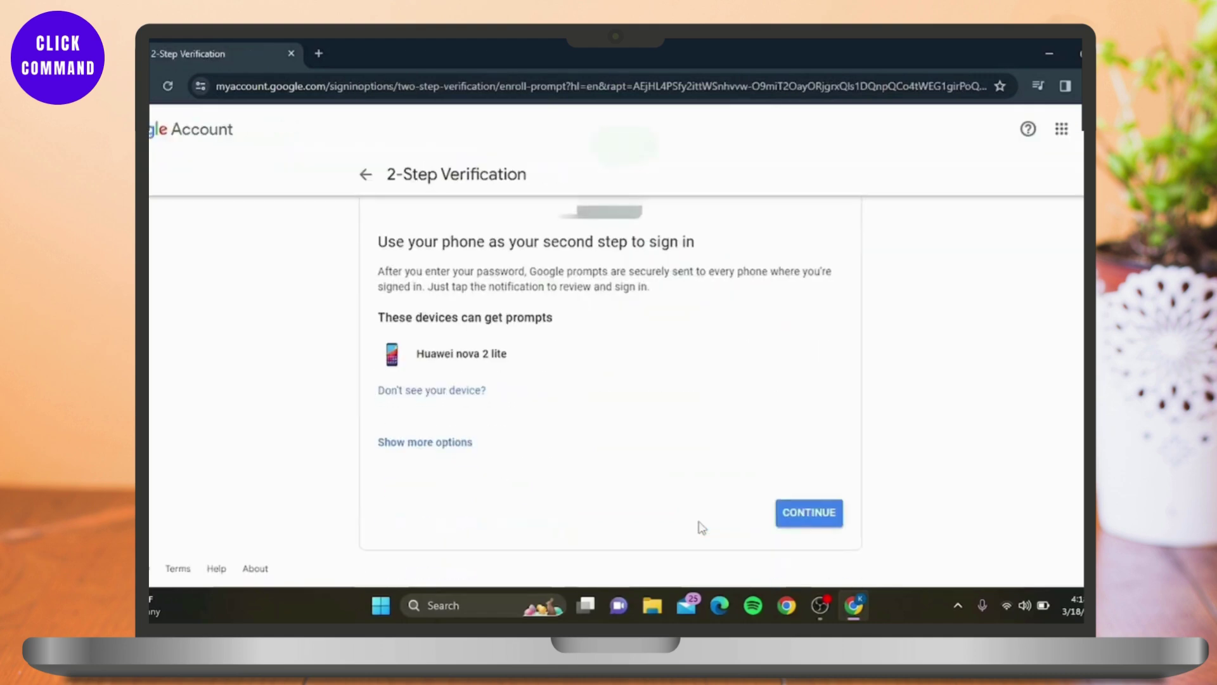
# Accept phone prompts, turn on 2-Step Verification, and return to the Security overview
pyautogui.click(819, 523)
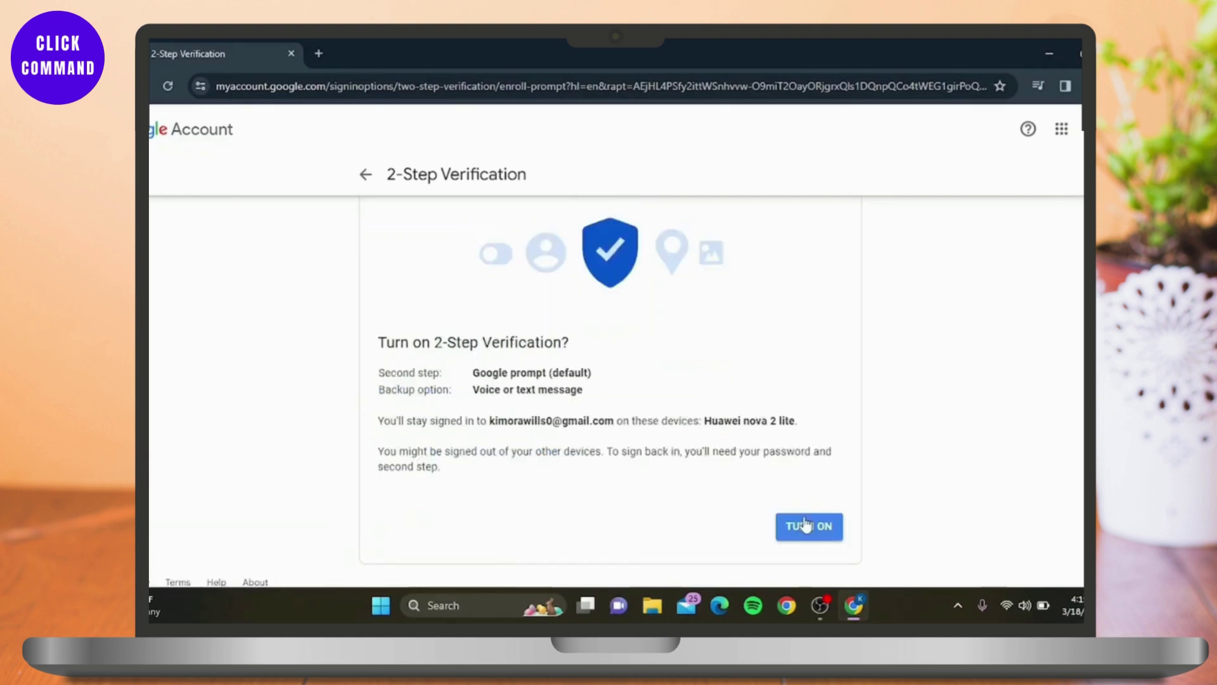
pyautogui.click(807, 524)
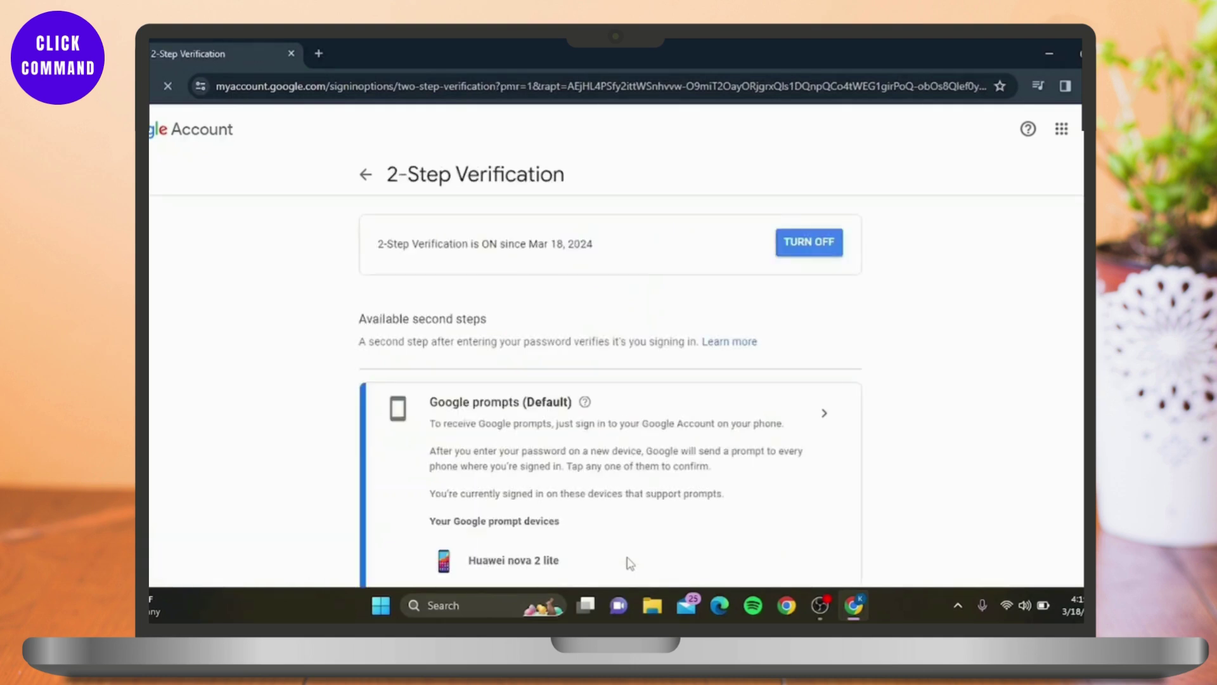
pyautogui.scroll(-3, 630, 563)
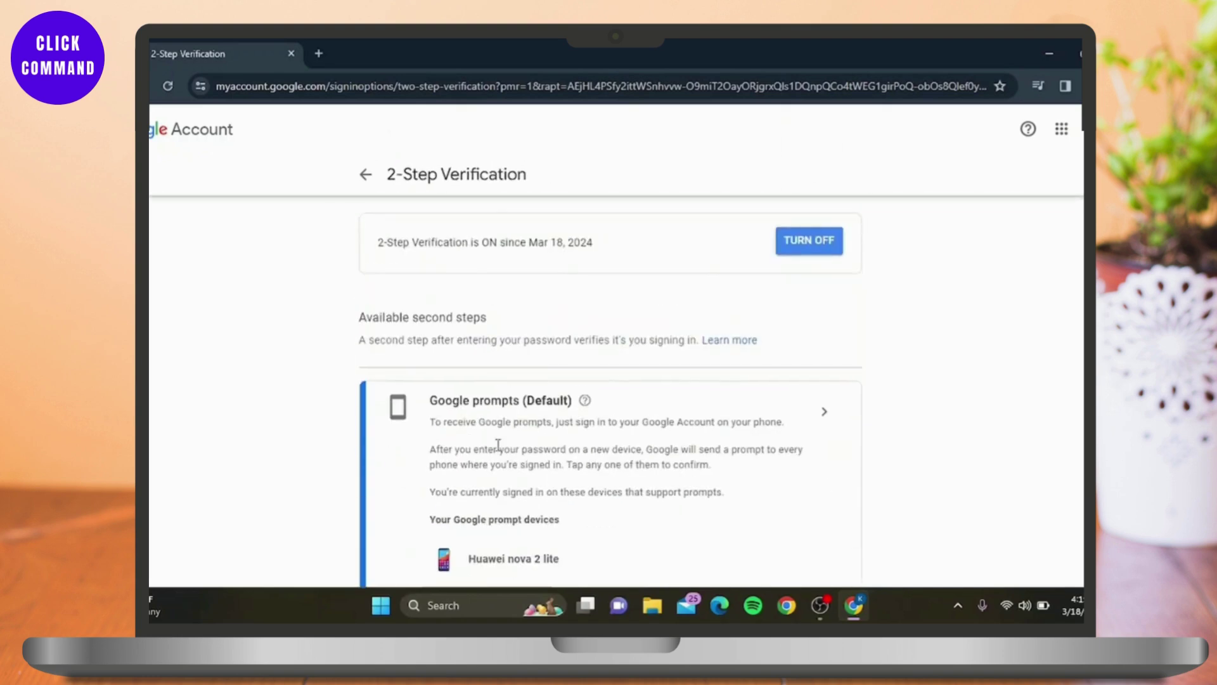
pyautogui.click(366, 176)
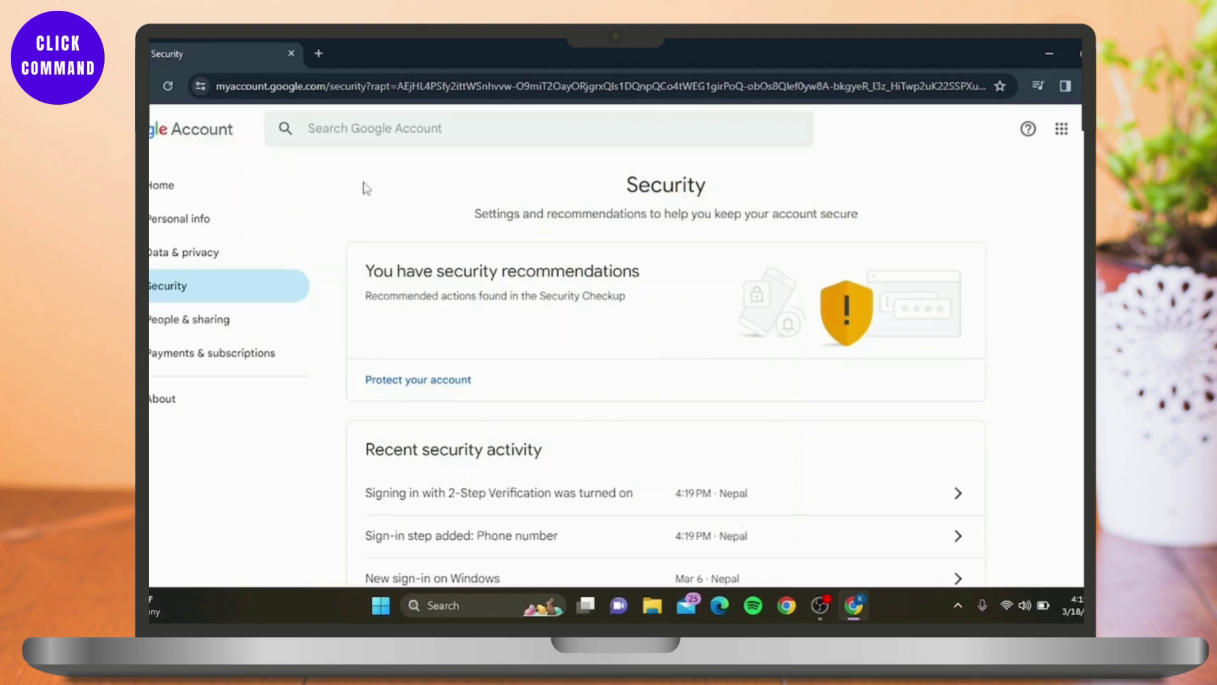
# Search settings for 'app pa', open App passwords, and enter 'test my app' as the app name
pyautogui.click(405, 126)
pyautogui.write('app')
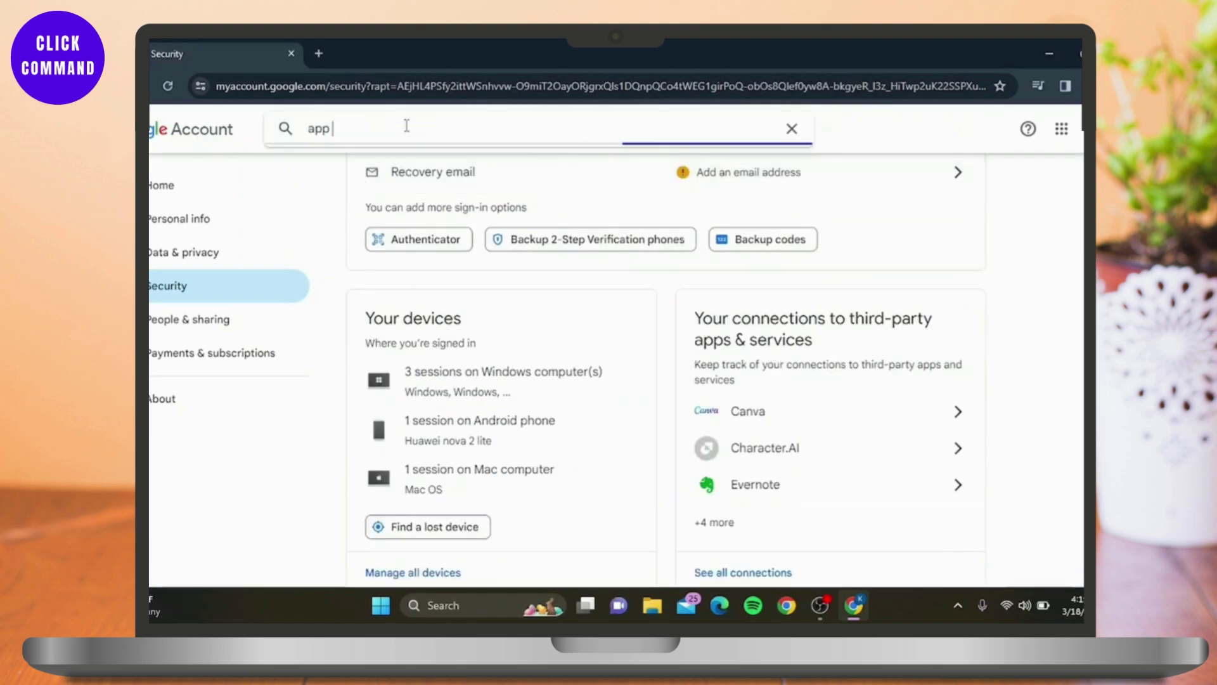
pyautogui.write(' pa')
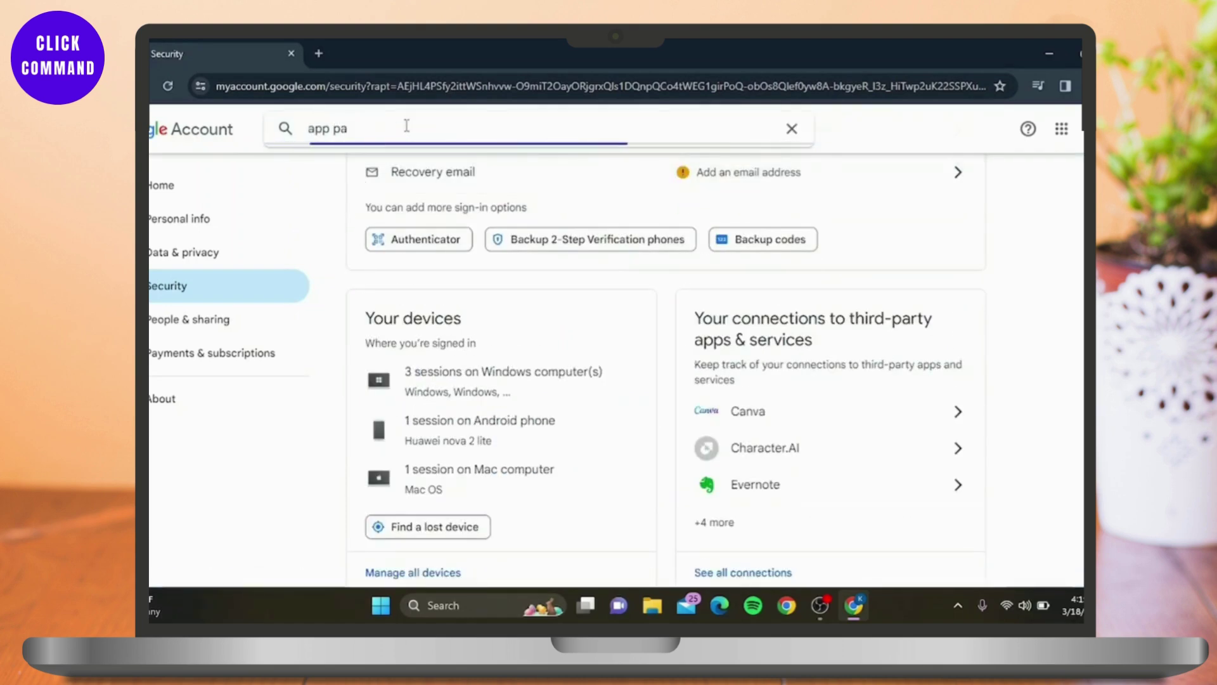
pyautogui.click(421, 196)
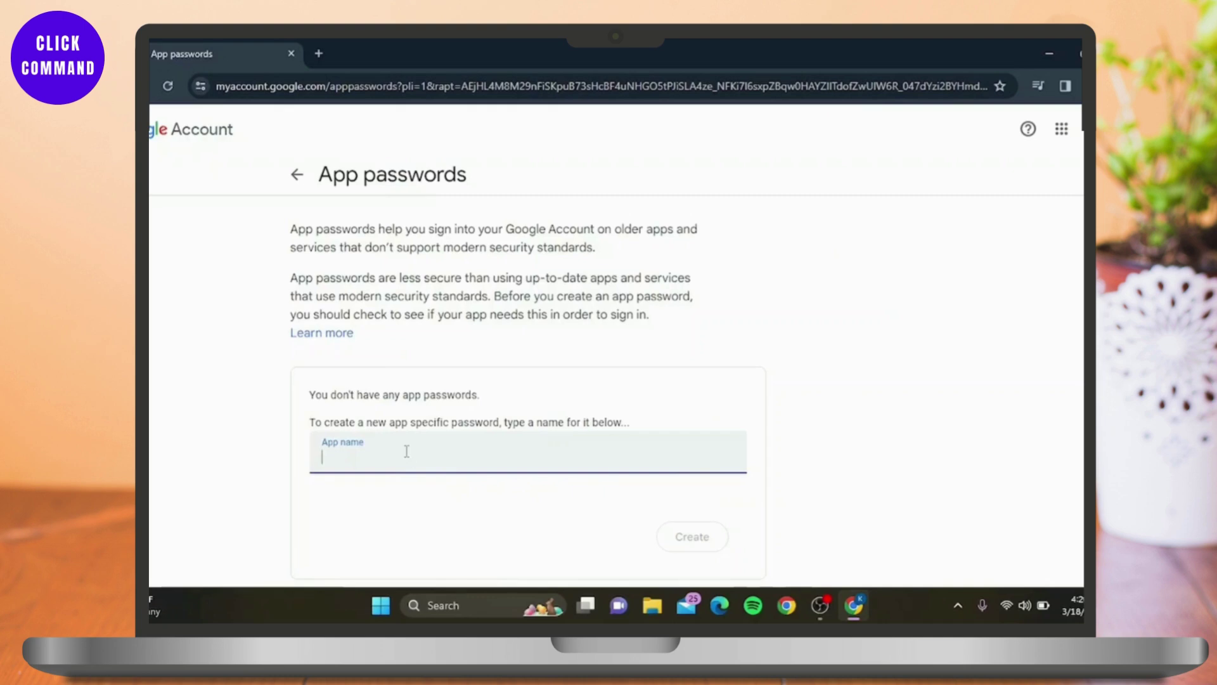
pyautogui.write('tes')
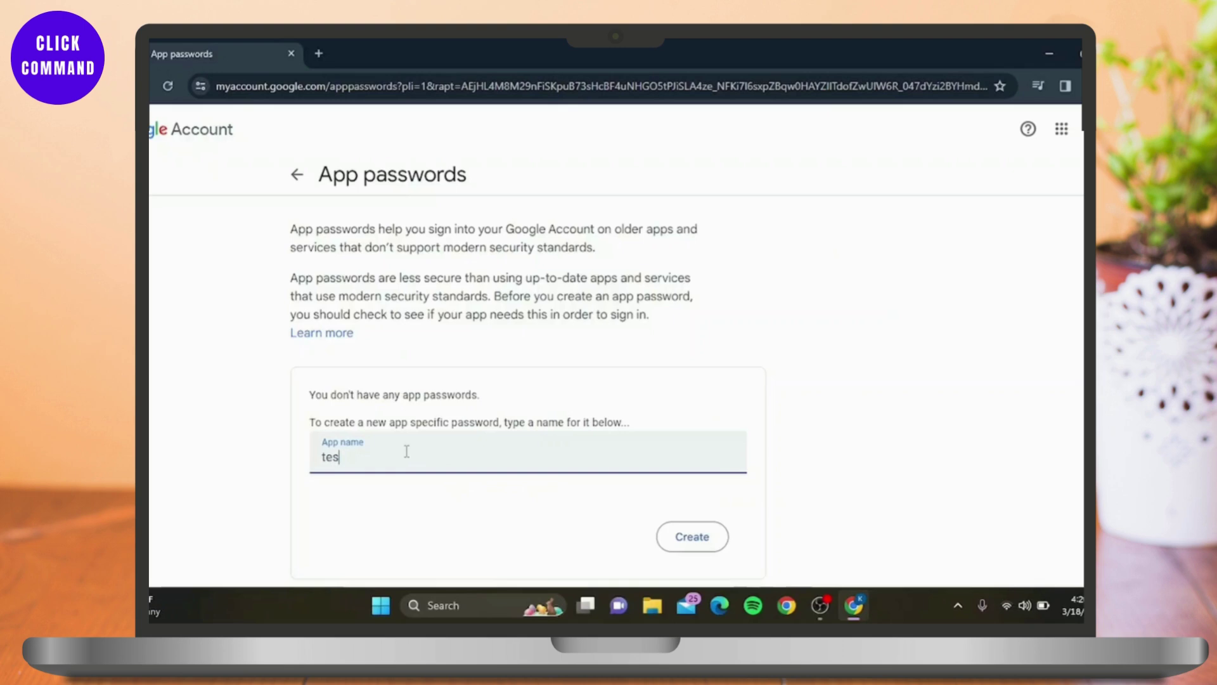
pyautogui.write('t')
pyautogui.scroll(-1, 444, 447)
pyautogui.write('my ')
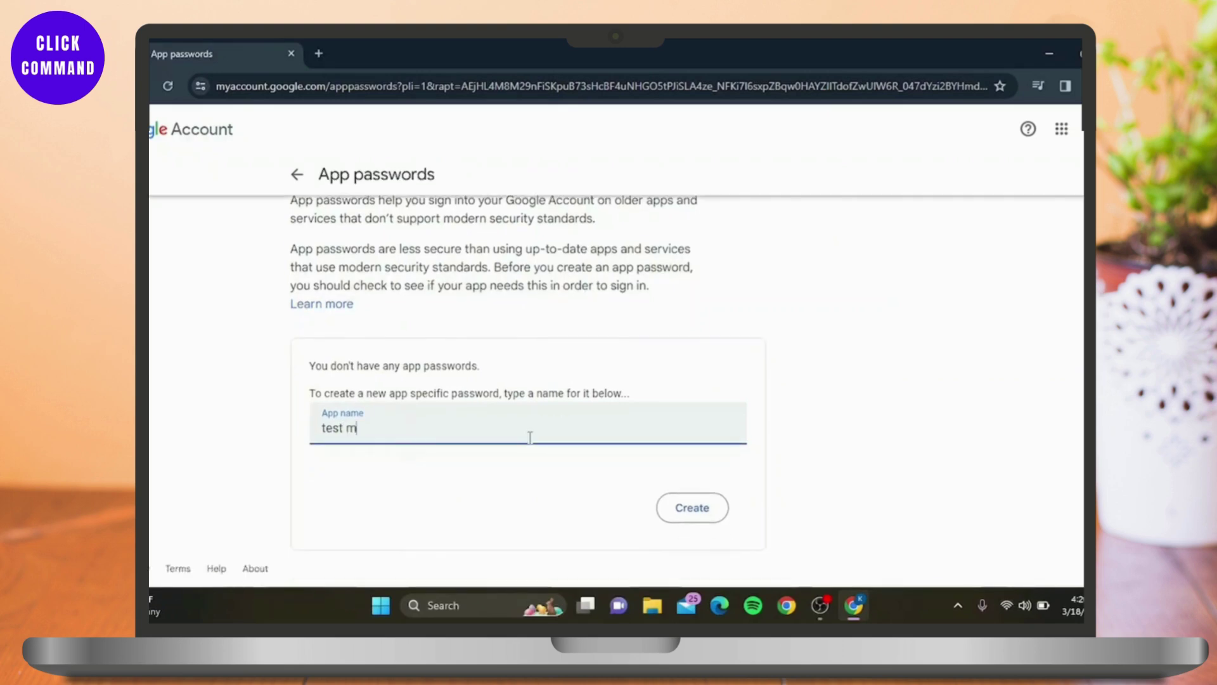
pyautogui.write('app')
# Create the 'test my app' app password and copy the generated 16-character code
pyautogui.click(690, 513)
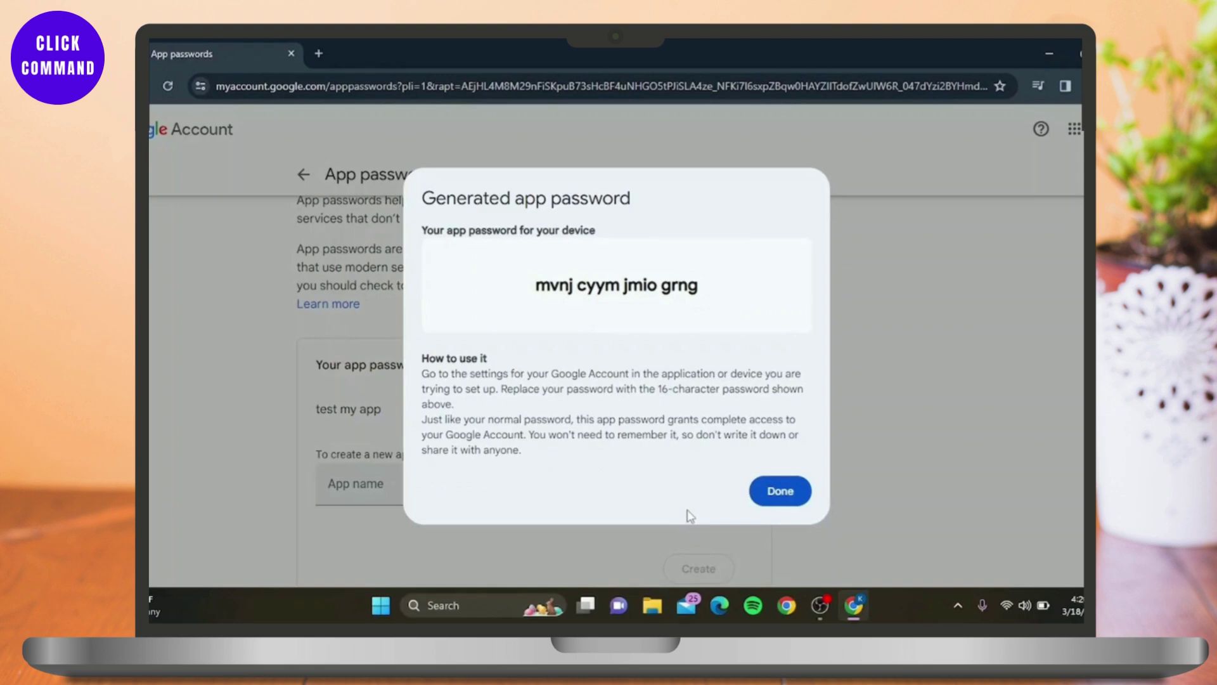
pyautogui.moveTo(531, 285); pyautogui.dragTo(714, 304)
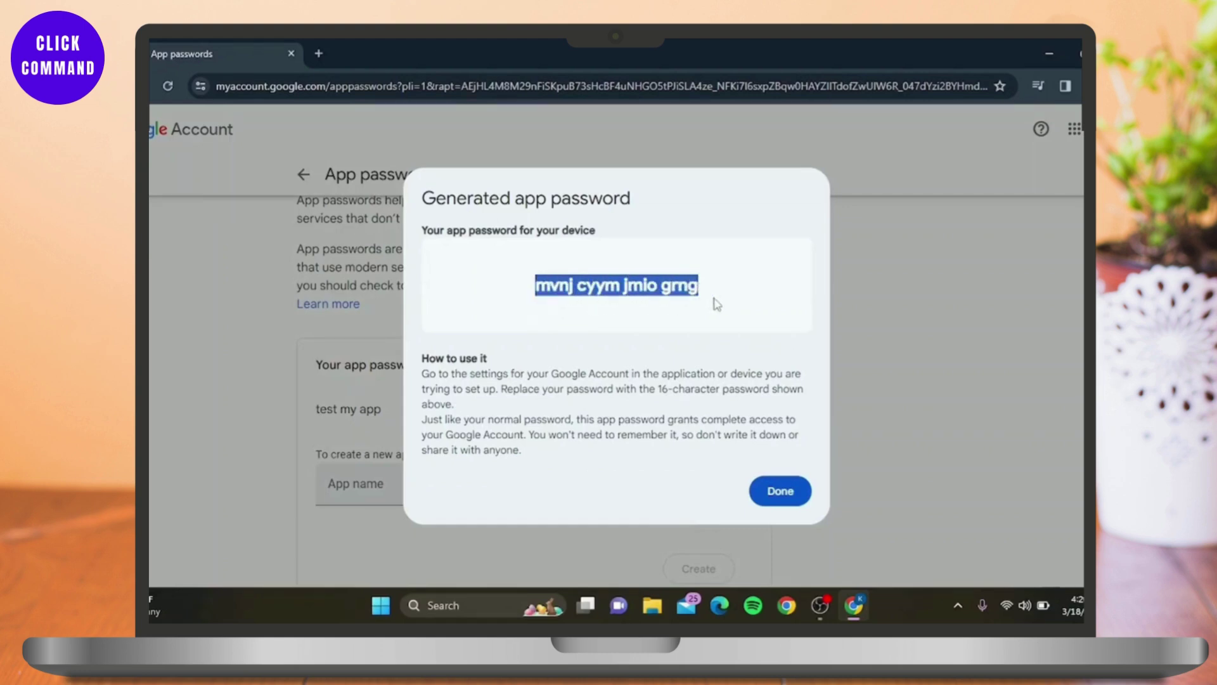
pyautogui.click(642, 203)
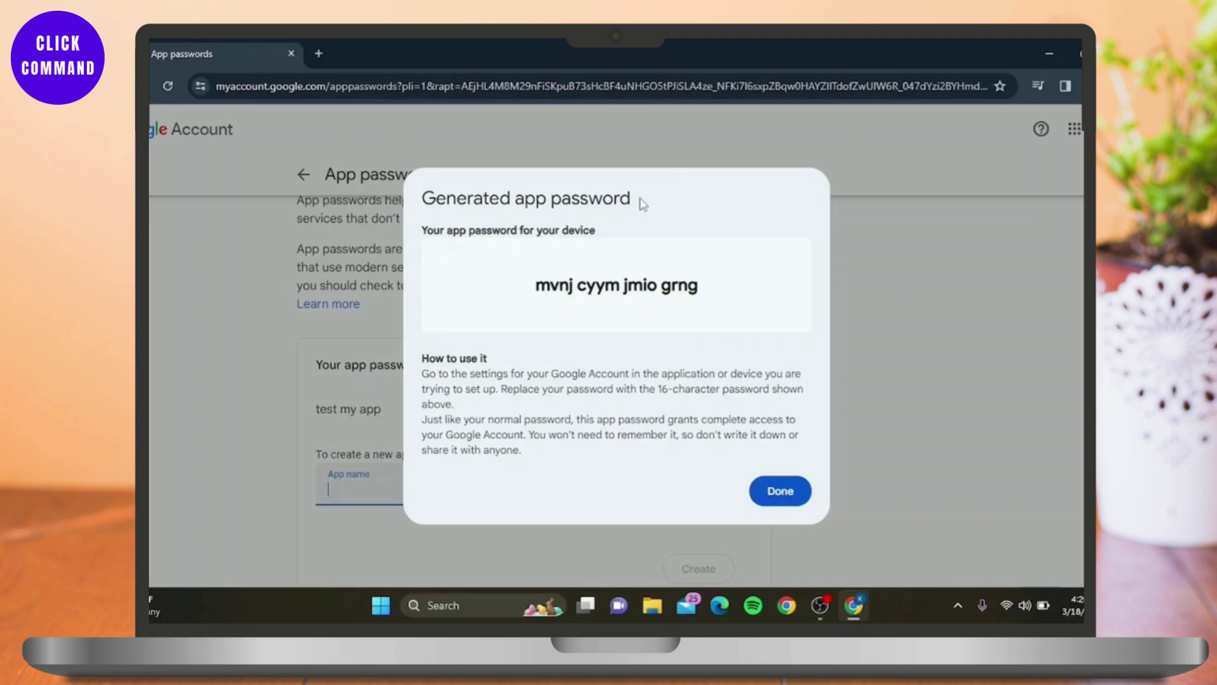
# In a new tab, search Google for 'smtp test' and open the GMass SMTP Test Tool
pyautogui.click(318, 54)
pyautogui.write('smtp')
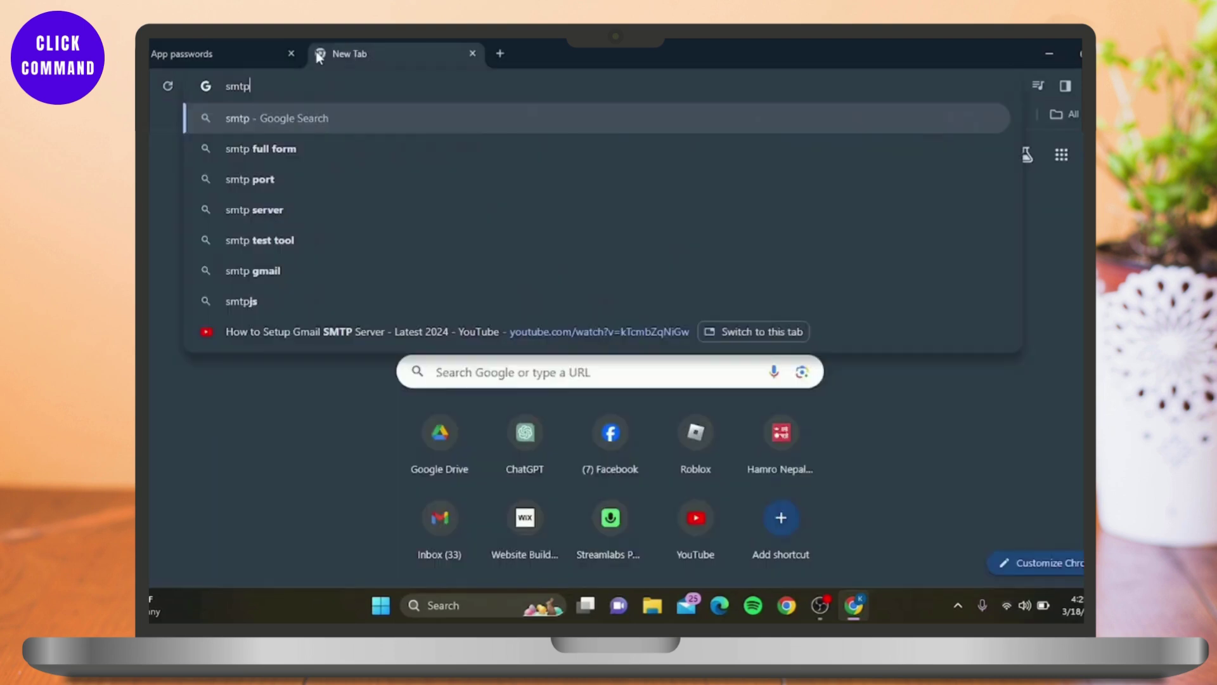
pyautogui.write(' test too')
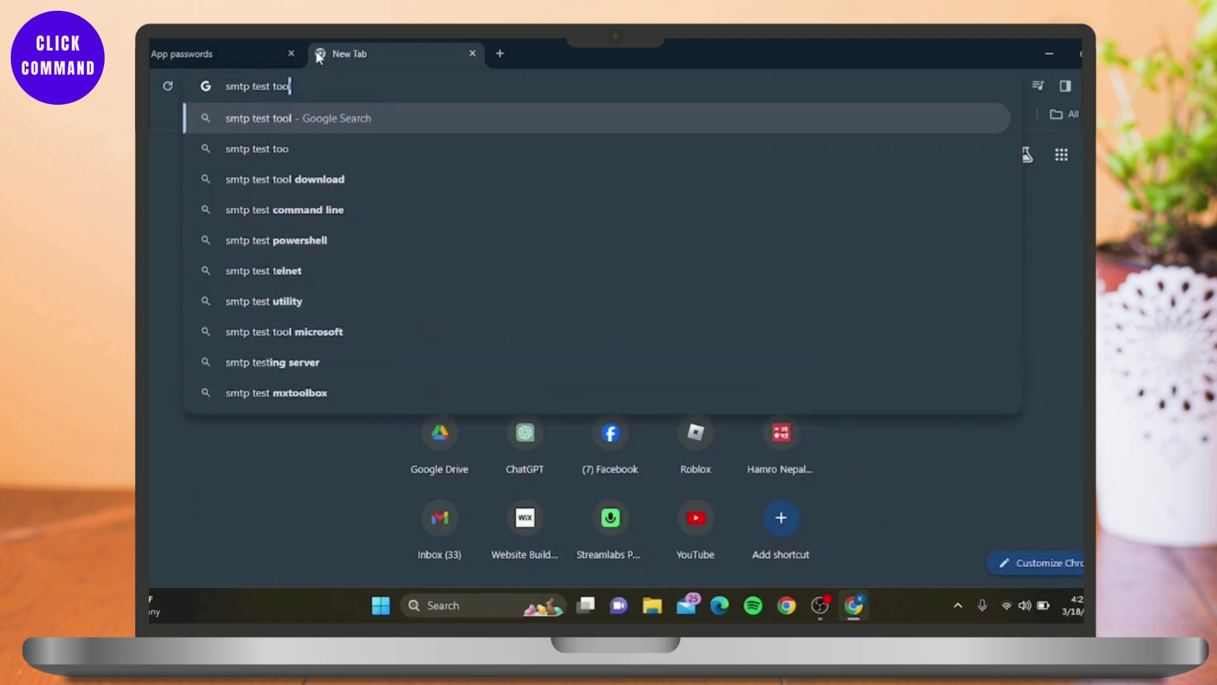
pyautogui.press('Return')
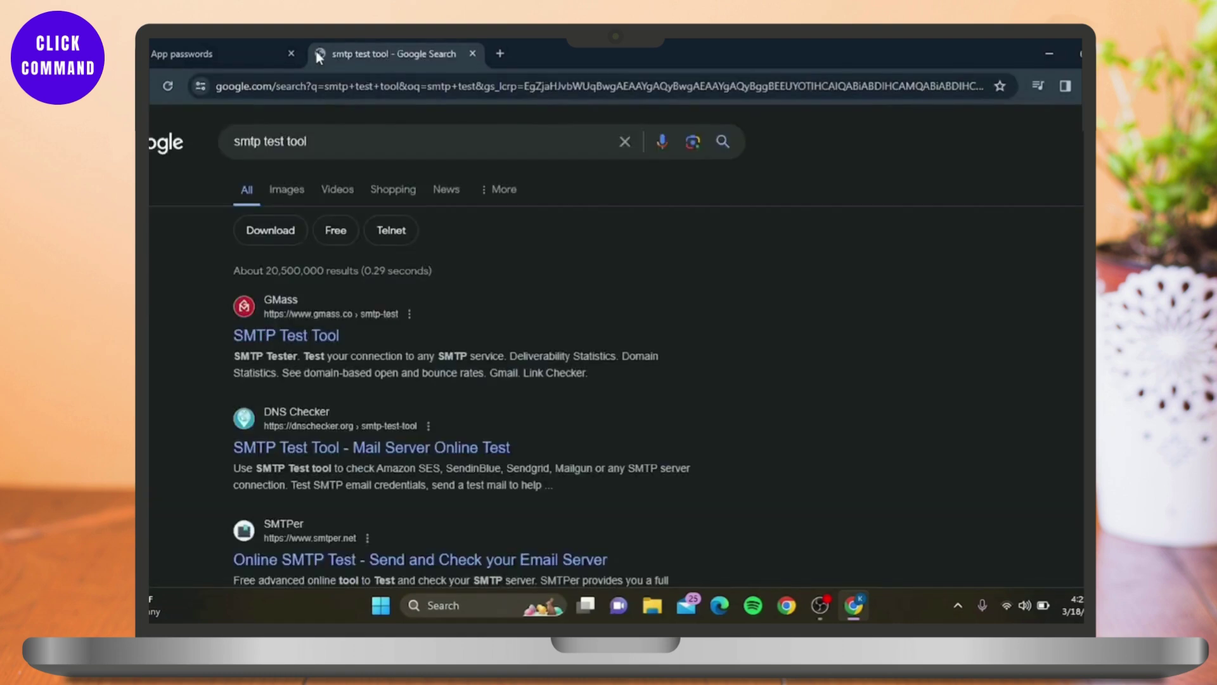
pyautogui.click(287, 343)
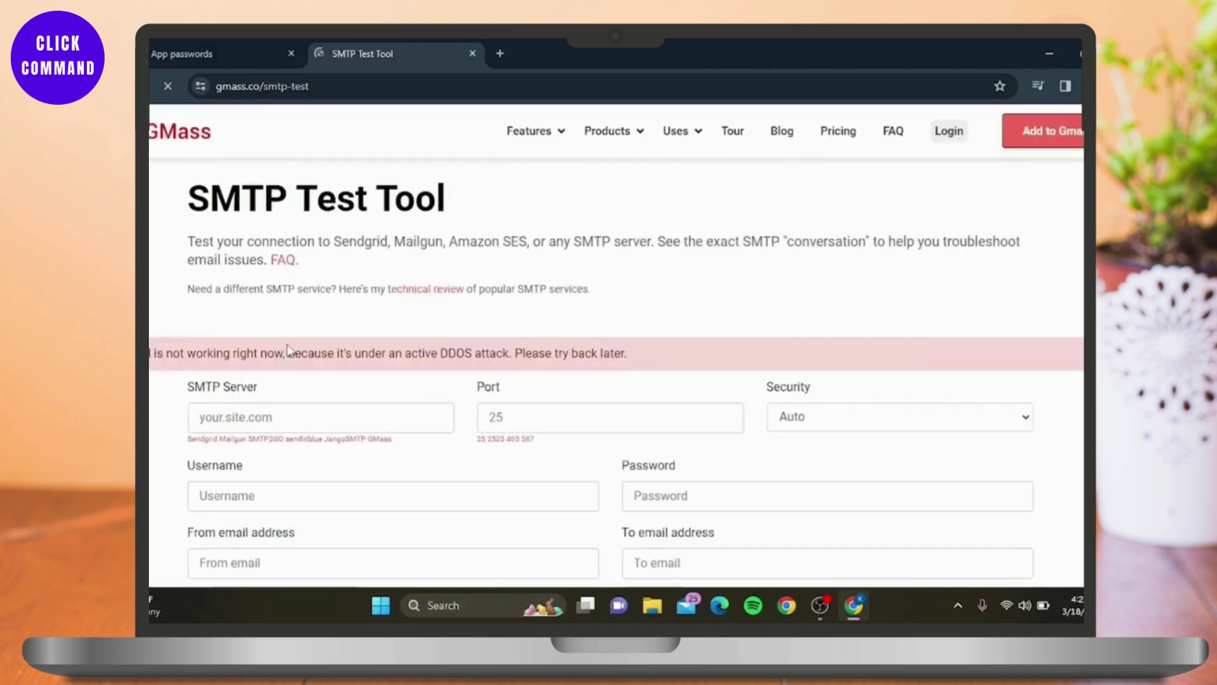
pyautogui.scroll(-1, 289, 349)
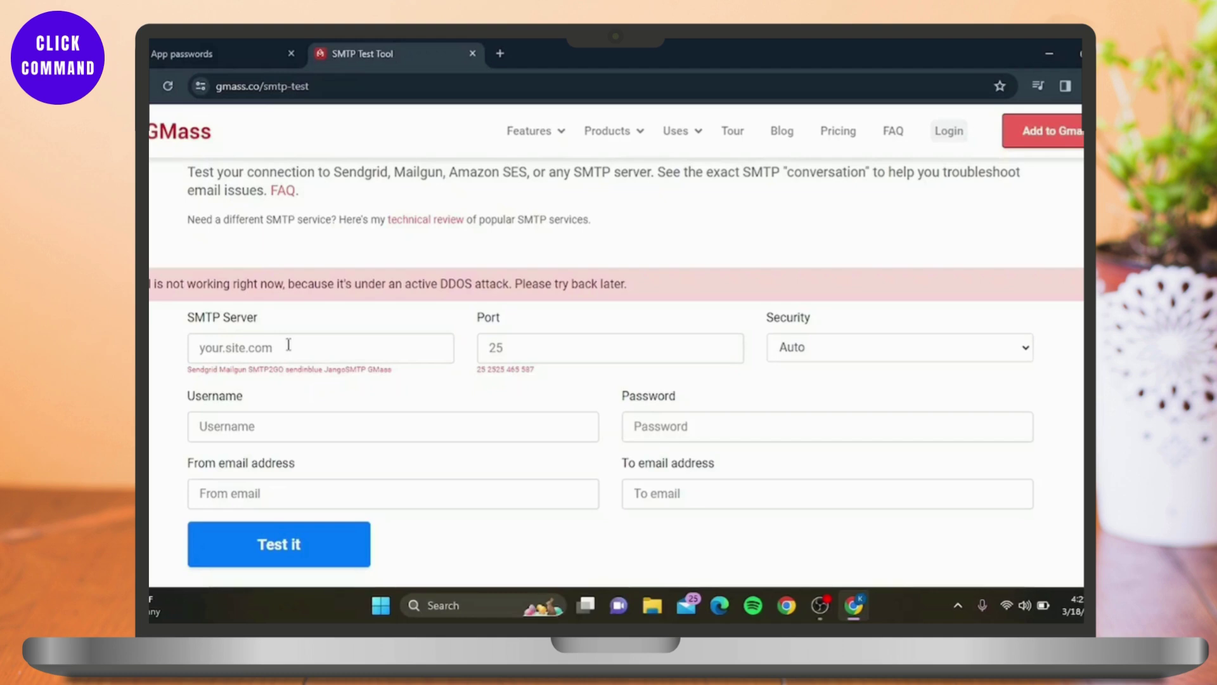
# Set the port to 465 and the security type to SSL
pyautogui.click(519, 345)
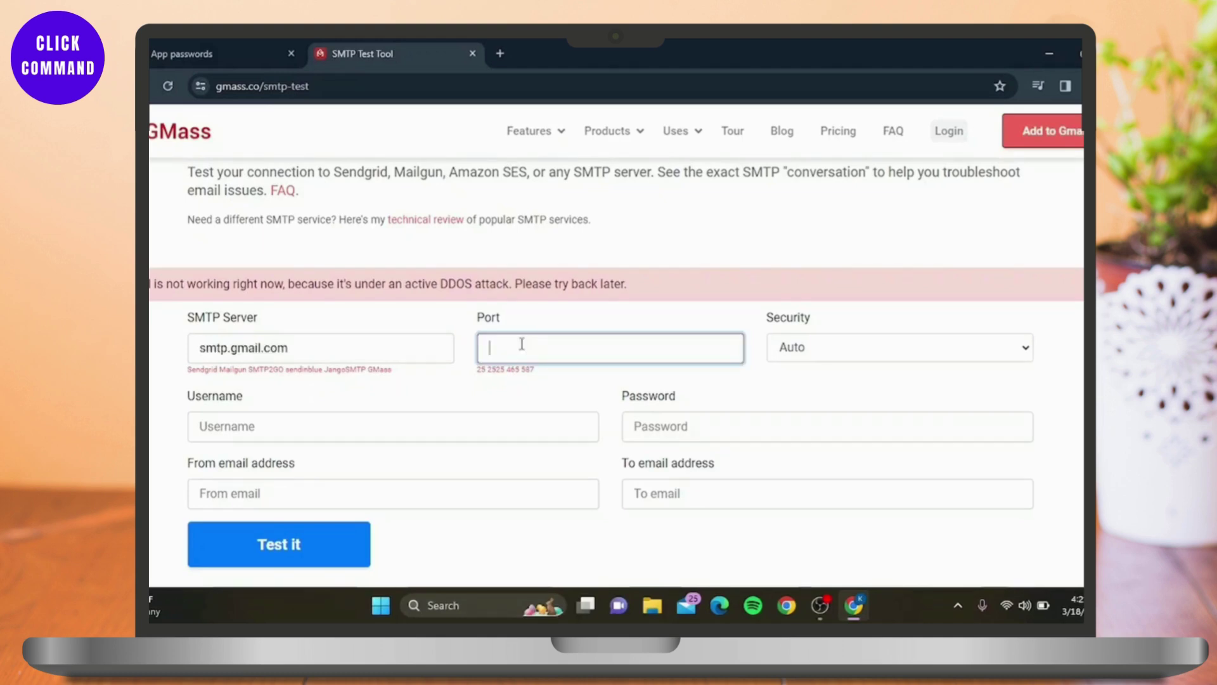
pyautogui.write('465')
pyautogui.click(826, 346)
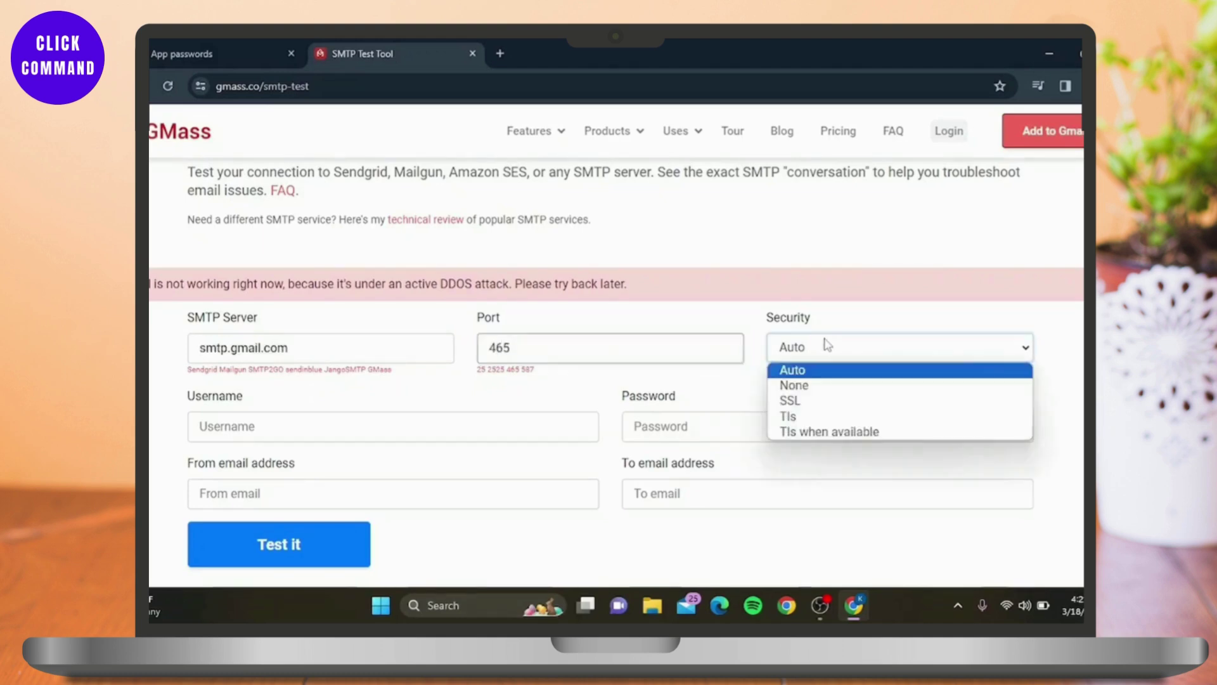
pyautogui.click(831, 402)
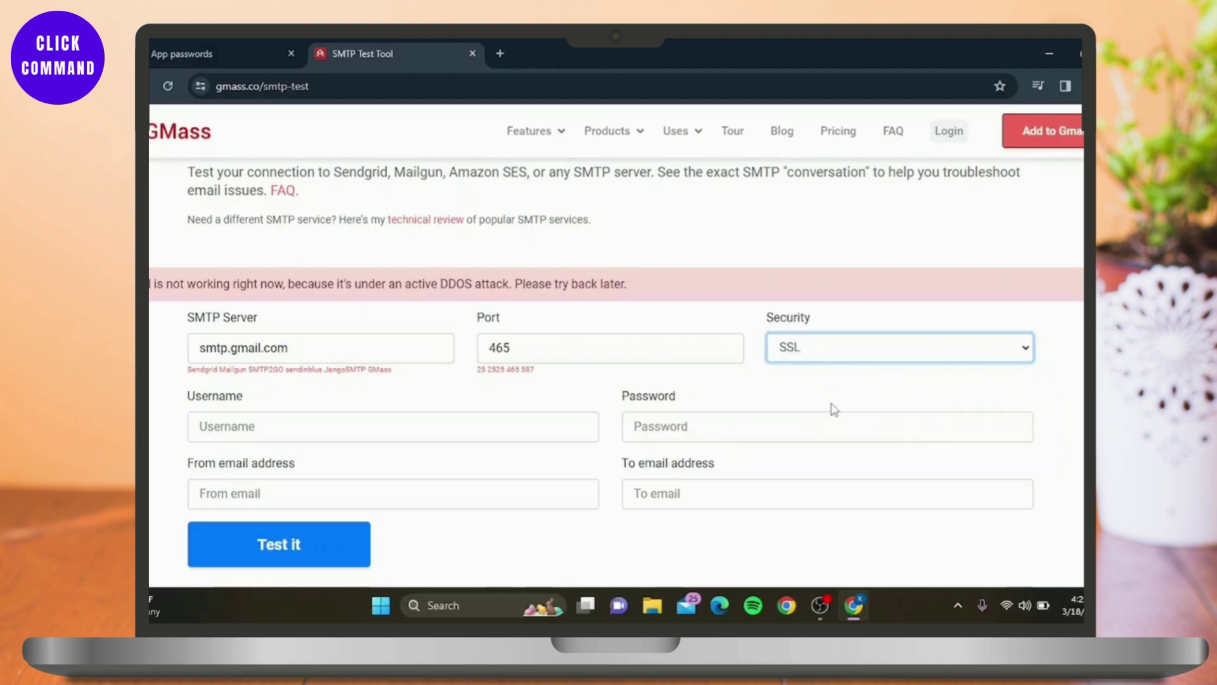
# Enter the Gmail address as username and paste the app password into Password
pyautogui.click(453, 436)
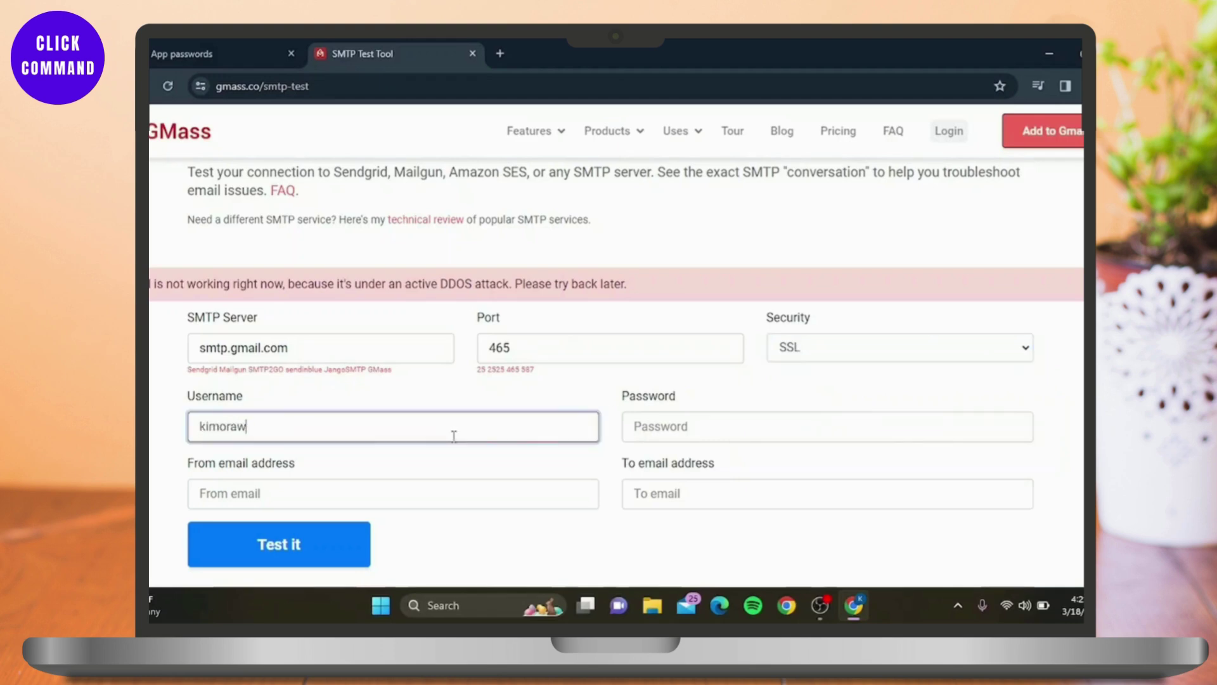
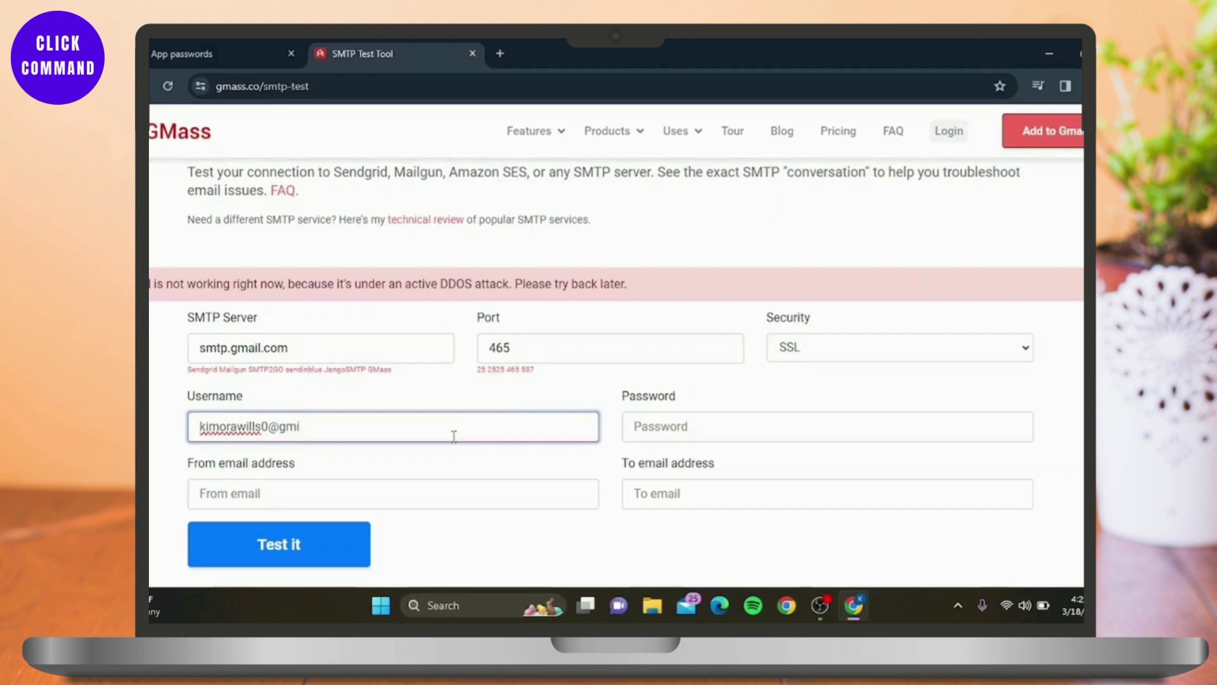
pyautogui.click(652, 439)
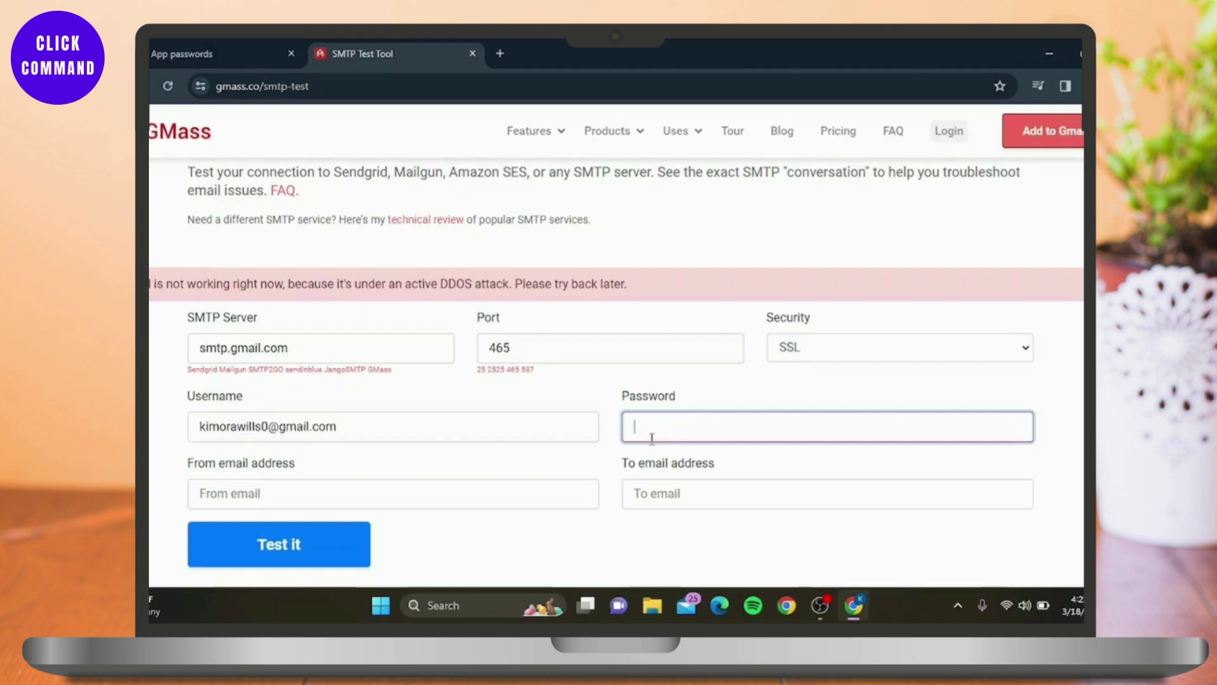
pyautogui.rightClick(653, 443)
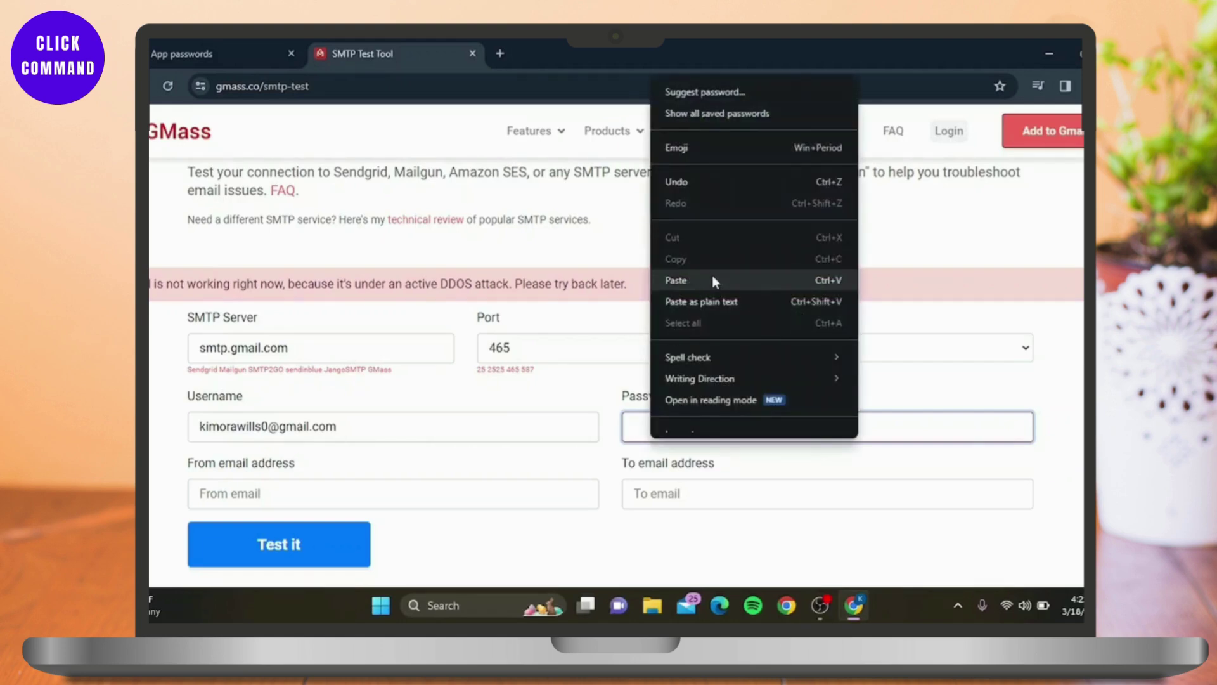
pyautogui.click(713, 280)
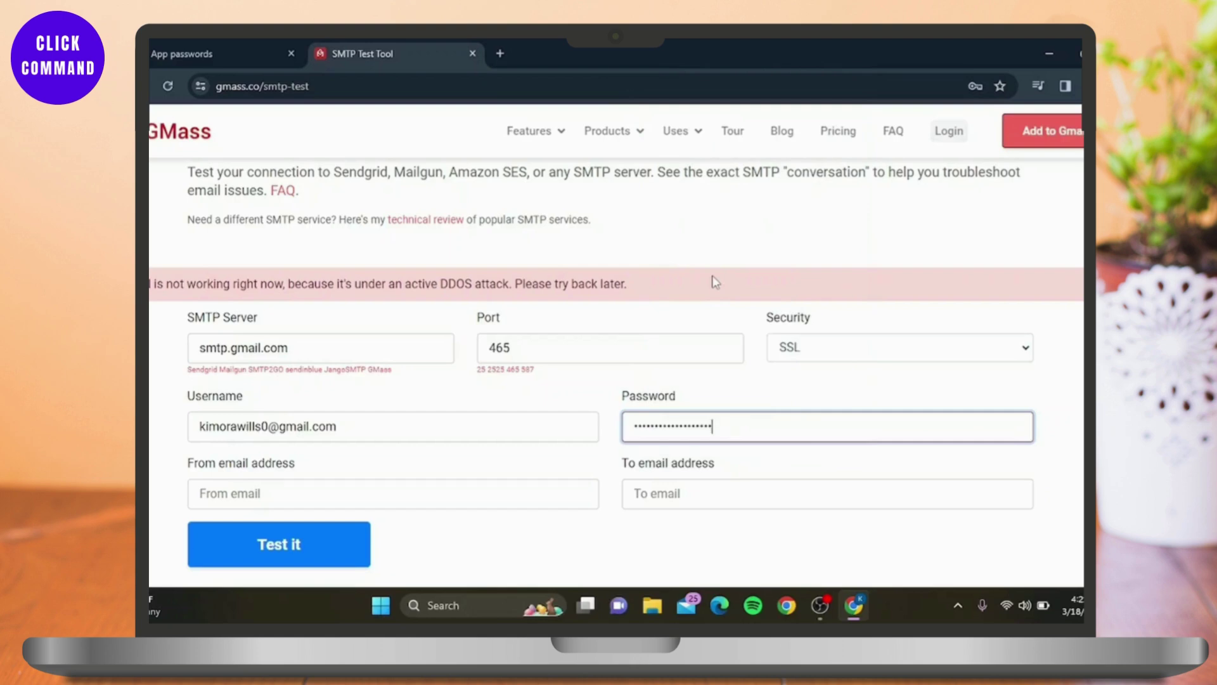